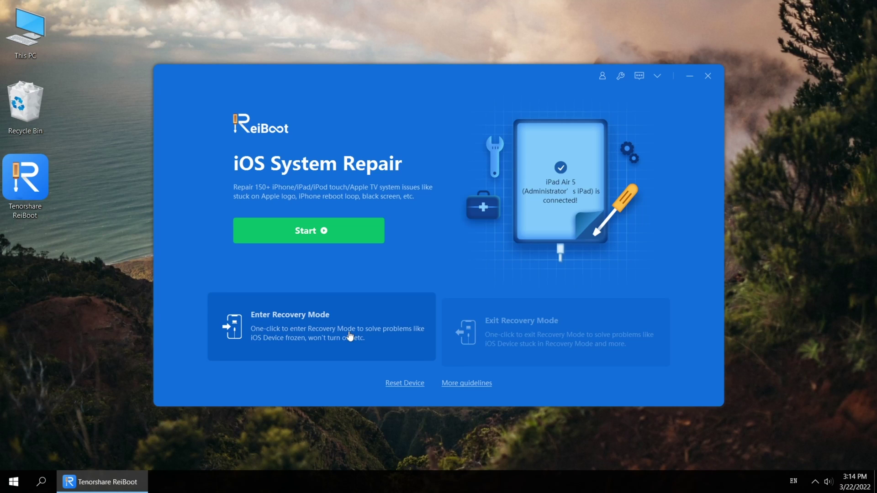
Step: Put the connected iPad Air 5 into Recovery Mode and confirm the success message
click(349, 336)
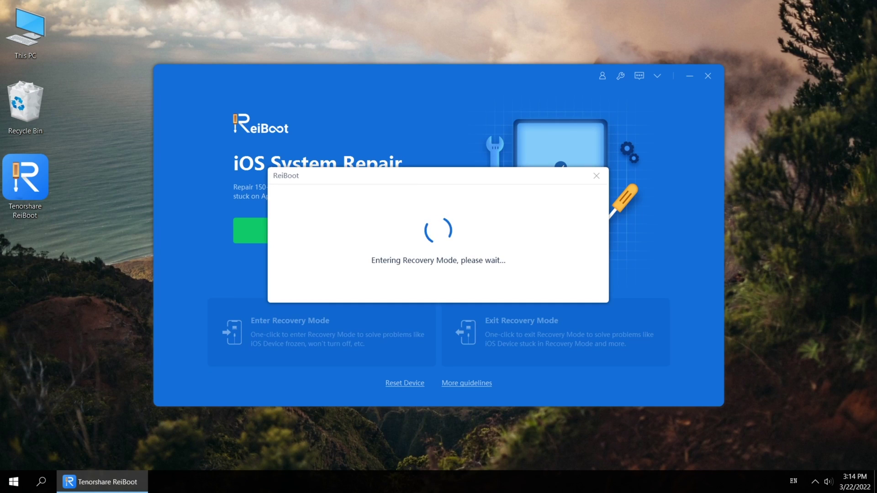
click(412, 272)
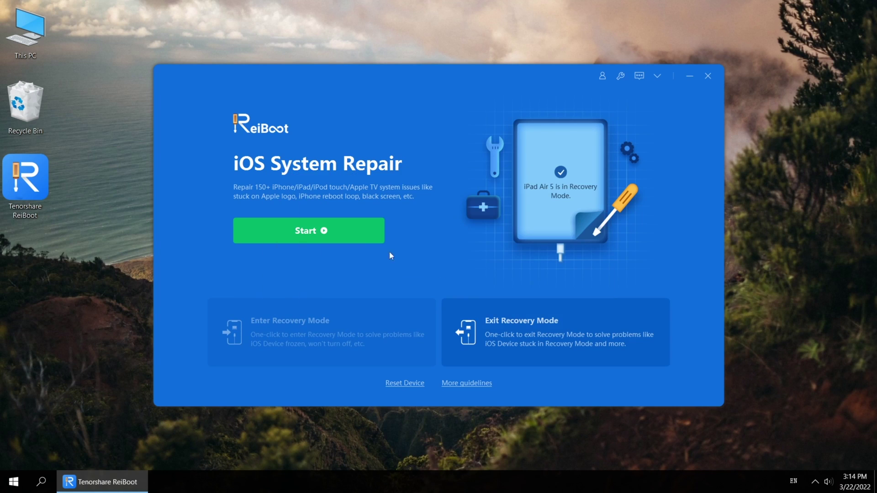
Step: Choose Standard Repair and download the iOS 15.4 firmware package for the iPad
click(358, 241)
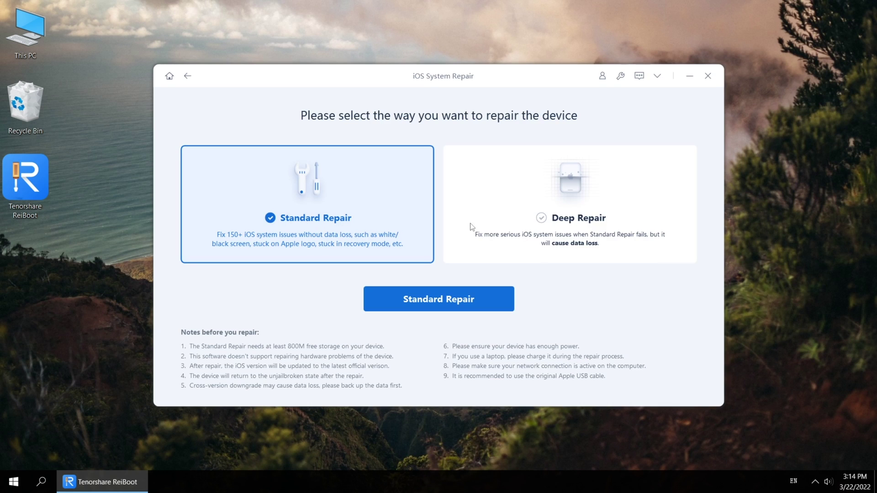
click(493, 302)
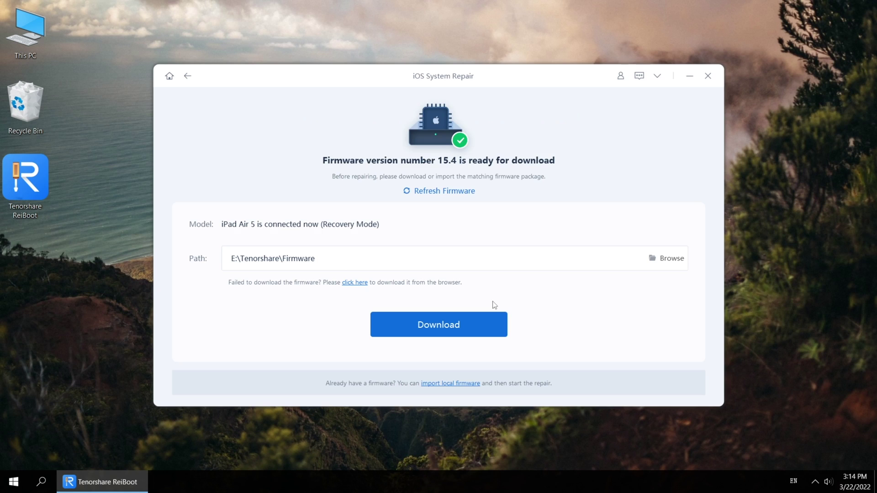
click(485, 326)
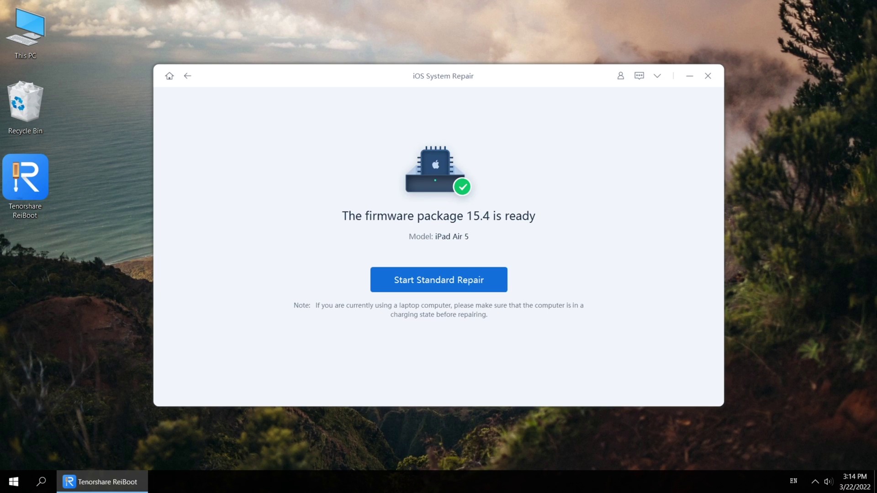
Step: Launch Standard Repair of the iPad Air 5 with the downloaded 15.4 firmware
click(484, 287)
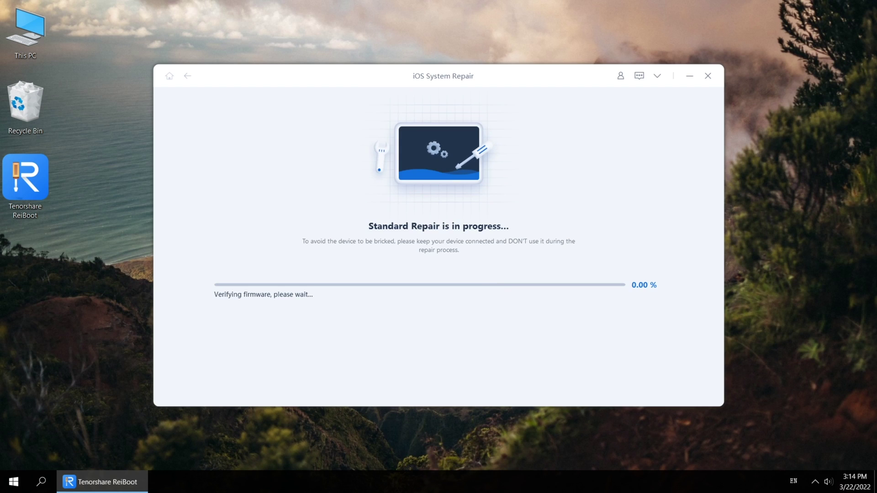